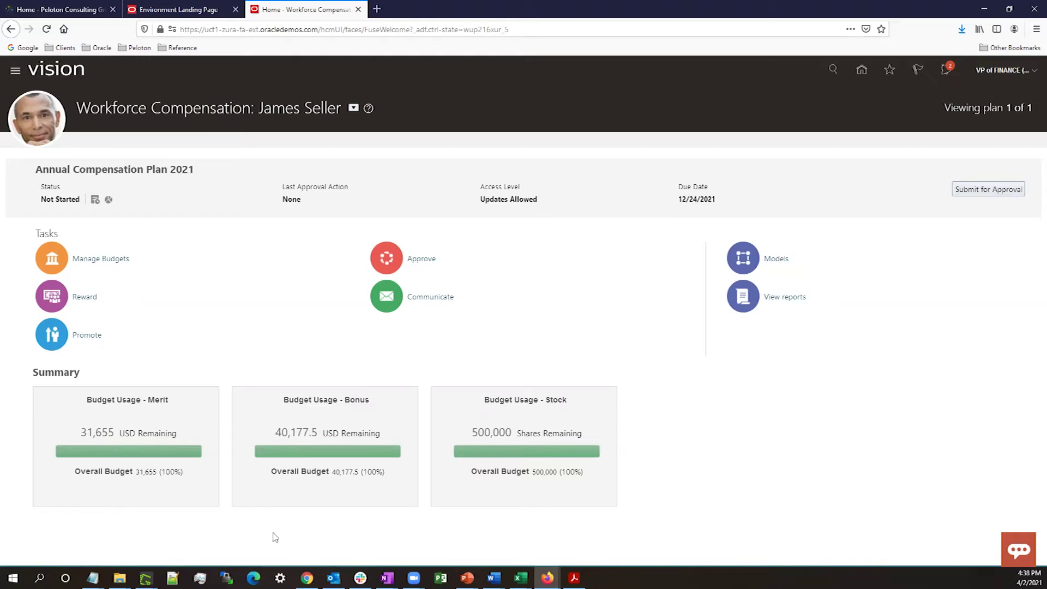
Step: Open the Reward worksheet for the annual compensation plan, list all workers and show the budget summary as a table
{"action": "mouse_move", "coordinate": [203, 459]}
{"action": "left_click", "coordinate": [91, 298]}
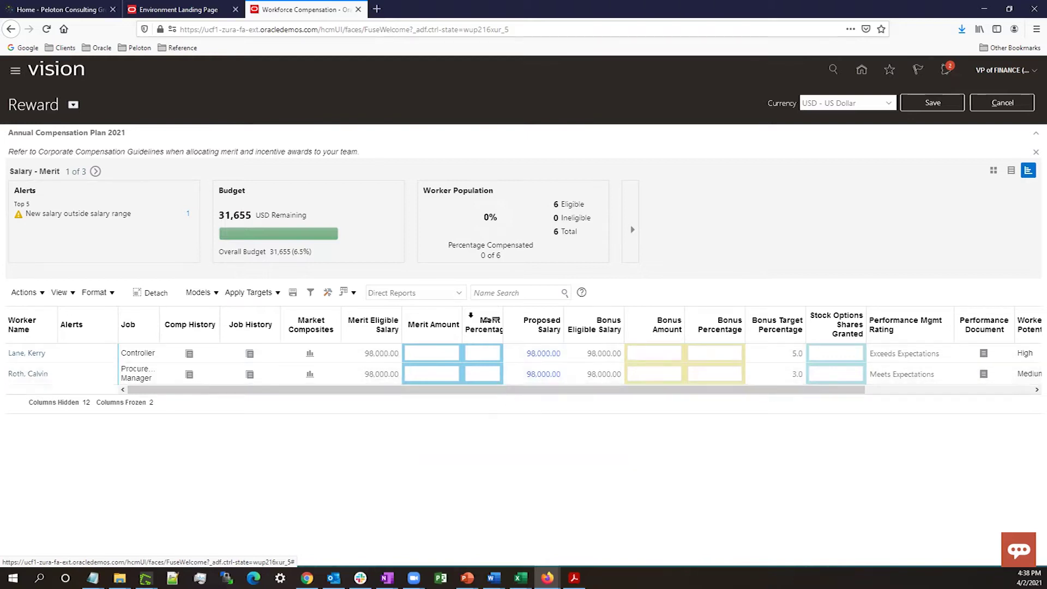
{"action": "left_click", "coordinate": [441, 295]}
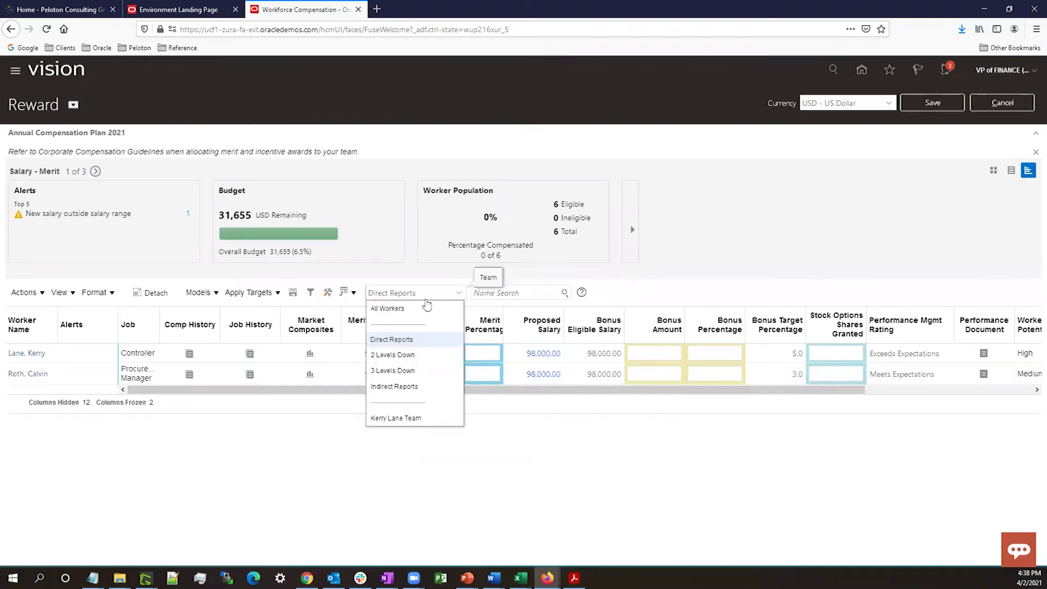
{"action": "left_click", "coordinate": [425, 307]}
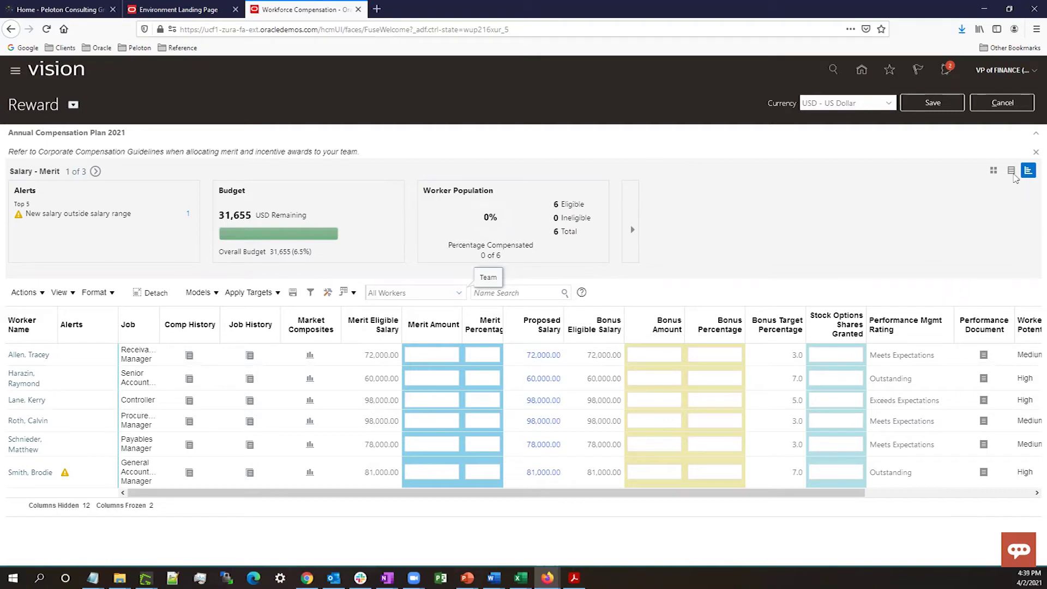
{"action": "left_click", "coordinate": [1011, 171]}
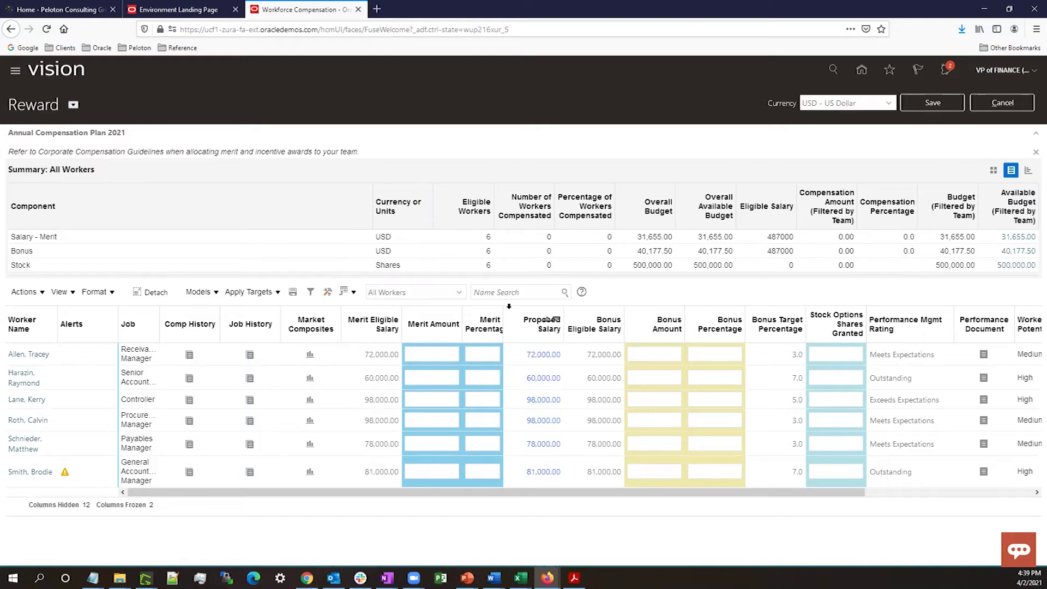
Step: View the worksheet filtered to Direct Reports and to the named manager's team, ending with All Workers
{"action": "left_click", "coordinate": [464, 295]}
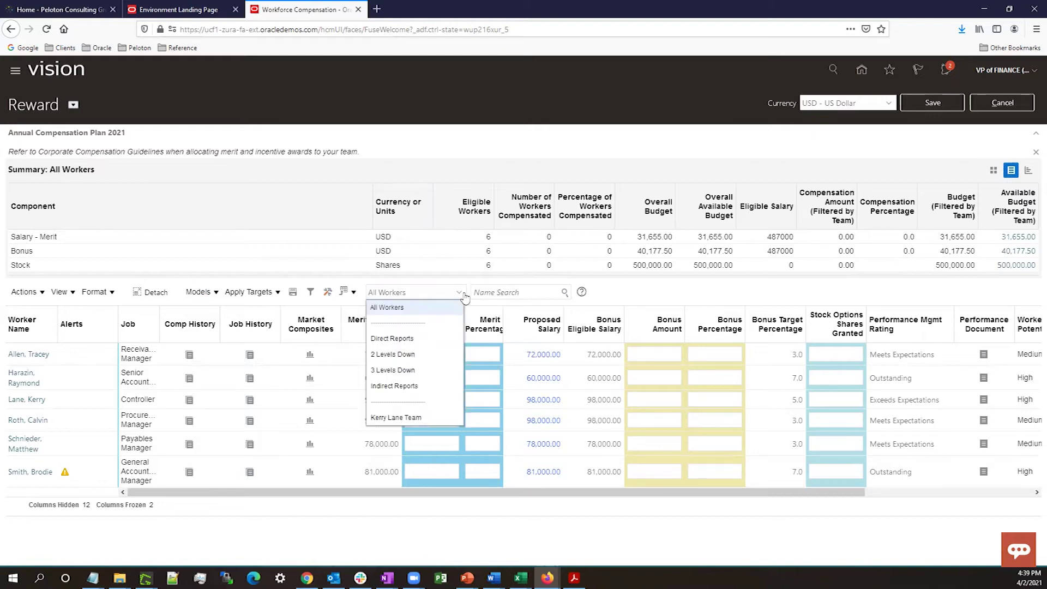
{"action": "left_click", "coordinate": [390, 339]}
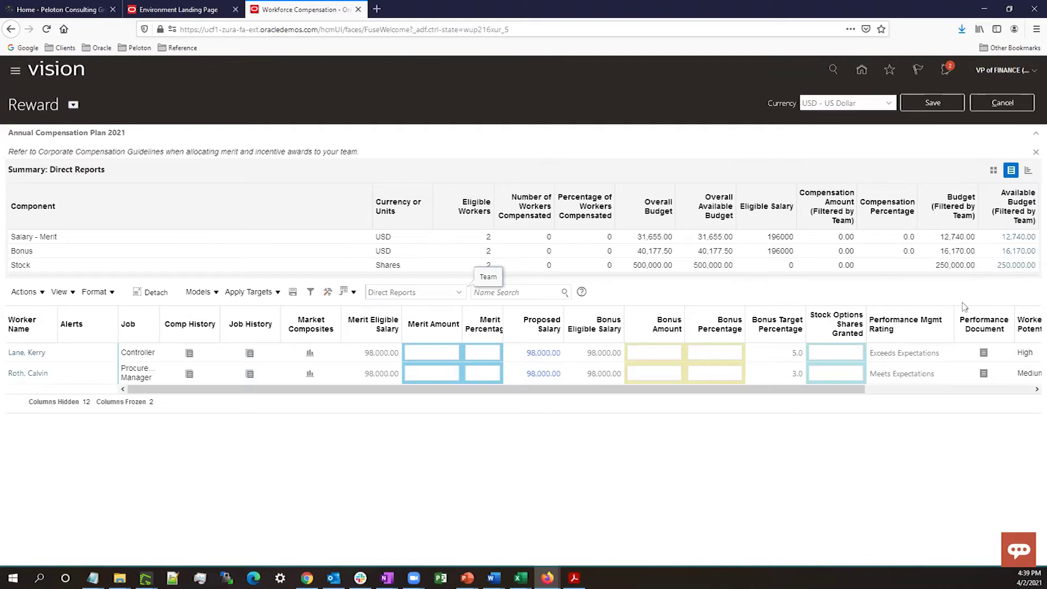
{"action": "left_click", "coordinate": [459, 293]}
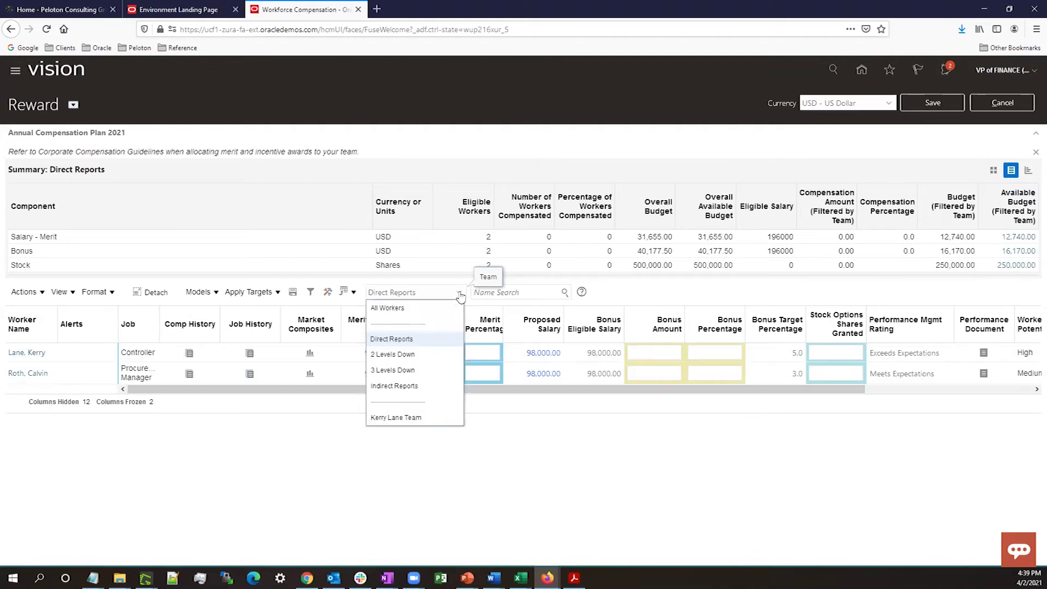
{"action": "left_click", "coordinate": [422, 417]}
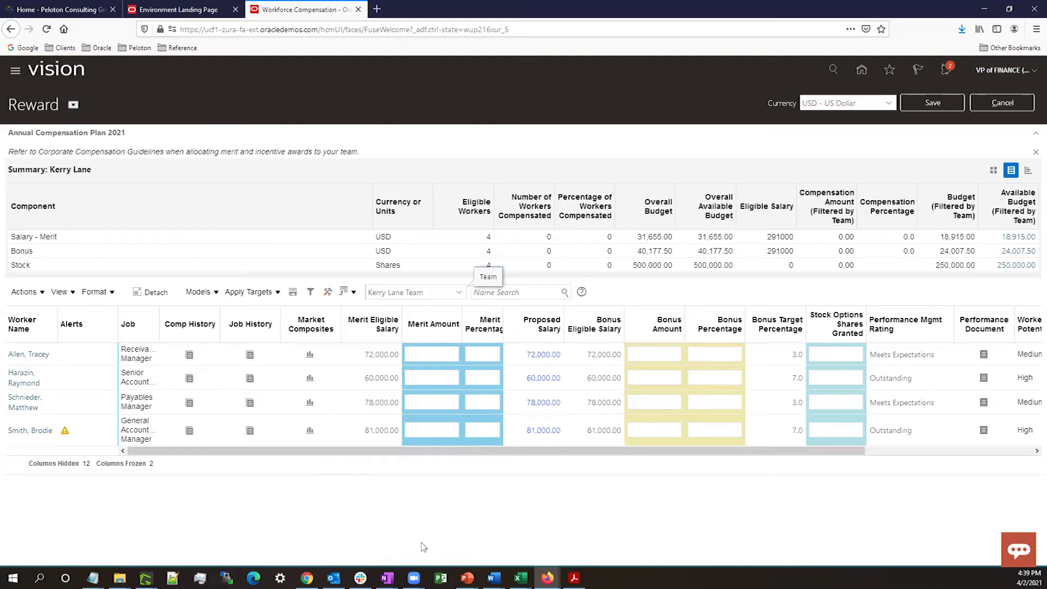
{"action": "left_click", "coordinate": [409, 292]}
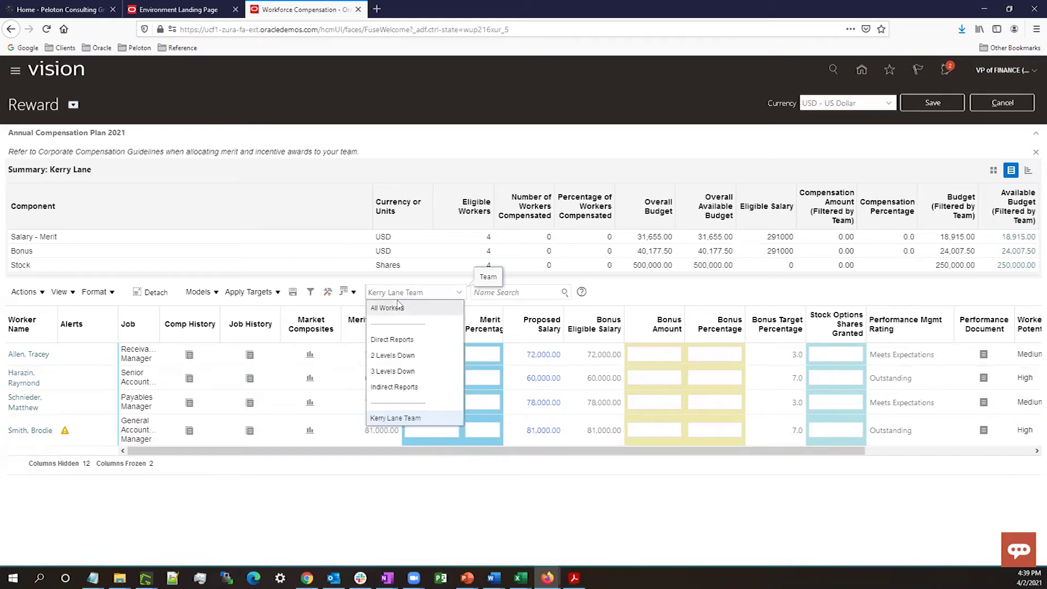
{"action": "left_click", "coordinate": [388, 308]}
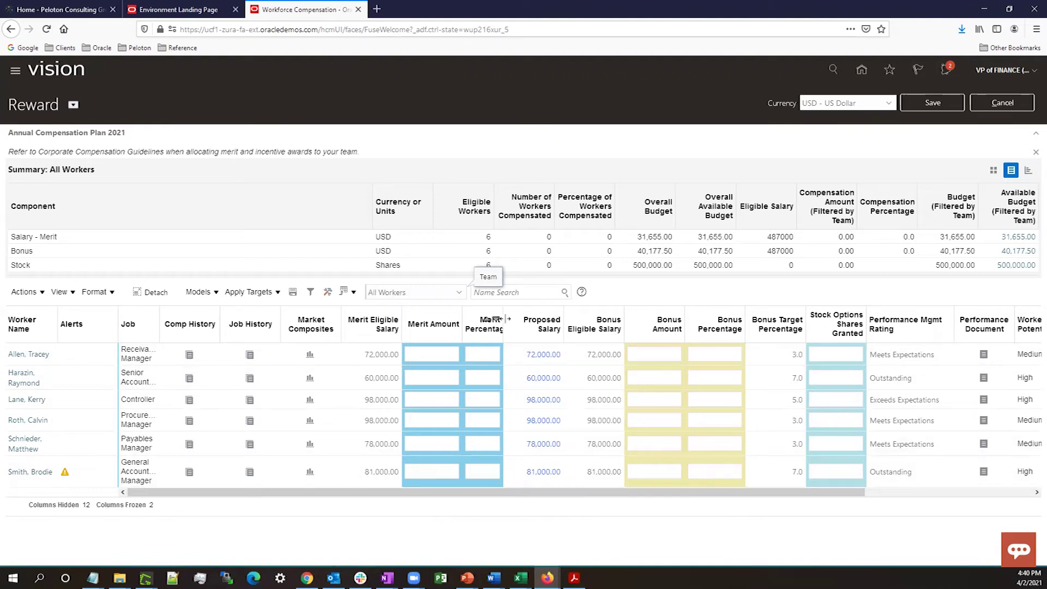
Step: Widen the Merit Percentage and Job columns, and set the receivables manager's merit amount to 5000
{"action": "left_click_drag", "start_coordinate": [514, 324], "coordinate": [532, 323]}
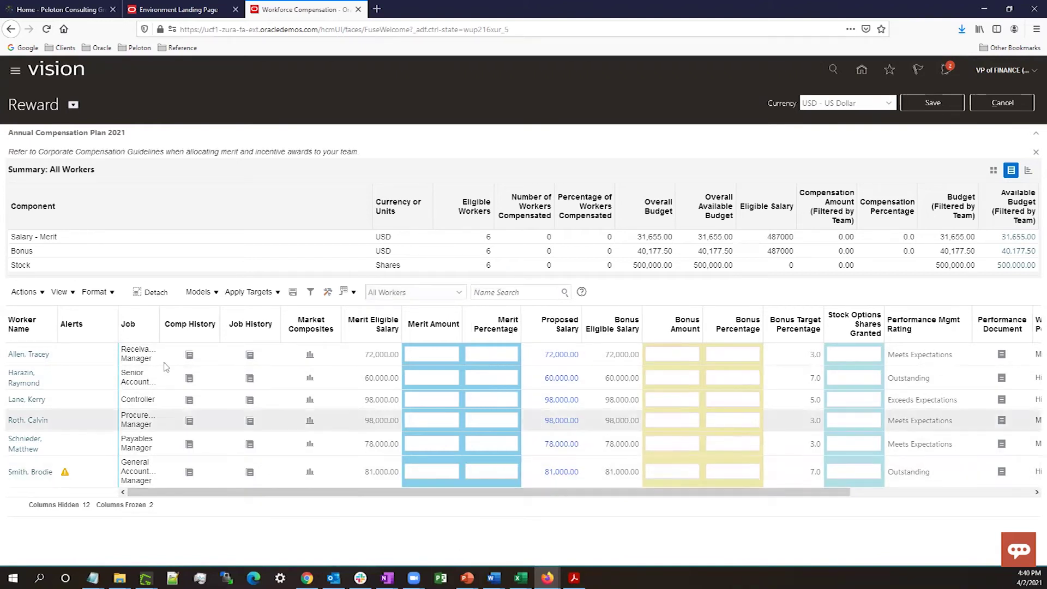
{"action": "left_click_drag", "start_coordinate": [161, 330], "coordinate": [189, 335]}
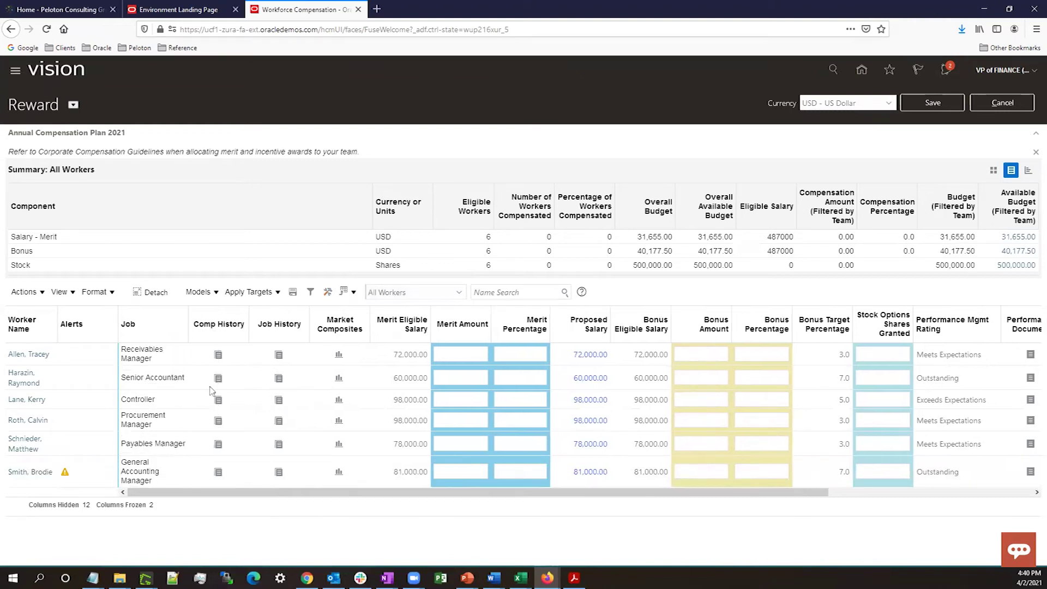
{"action": "left_click", "coordinate": [477, 352]}
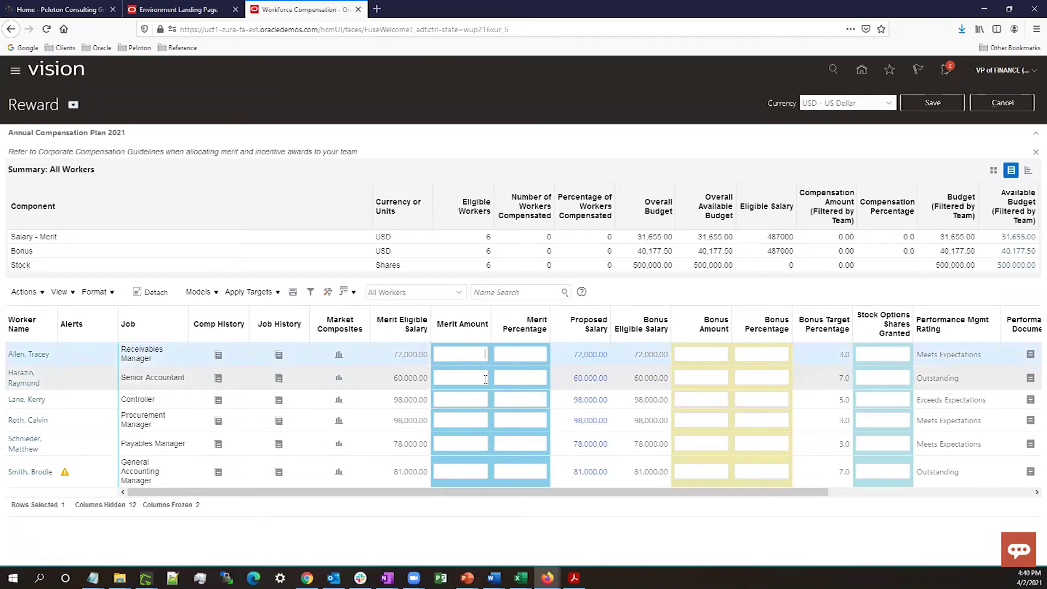
{"action": "type", "text": "5000"}
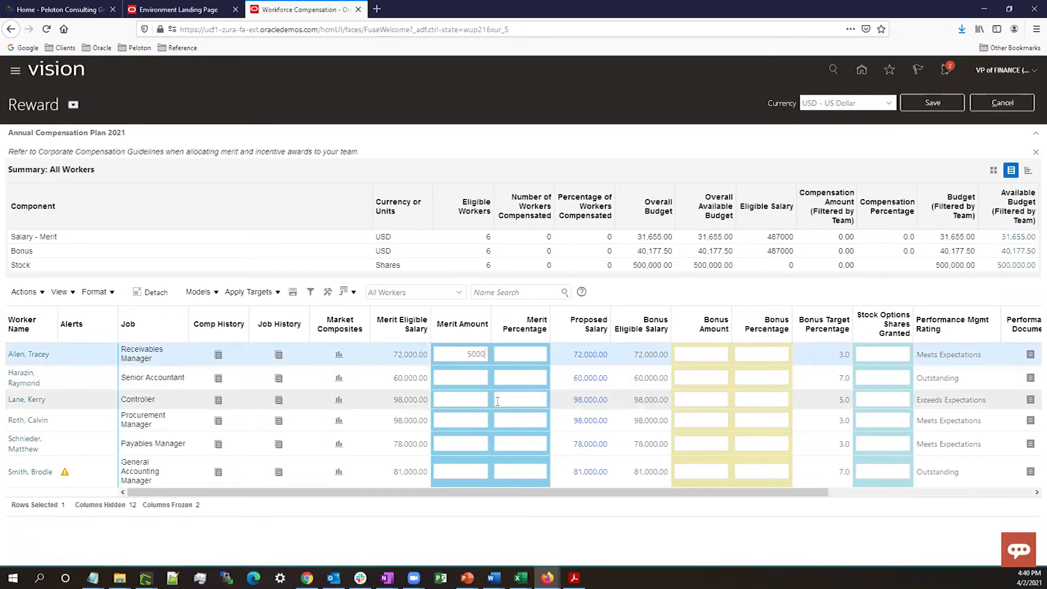
{"action": "left_click", "coordinate": [515, 355]}
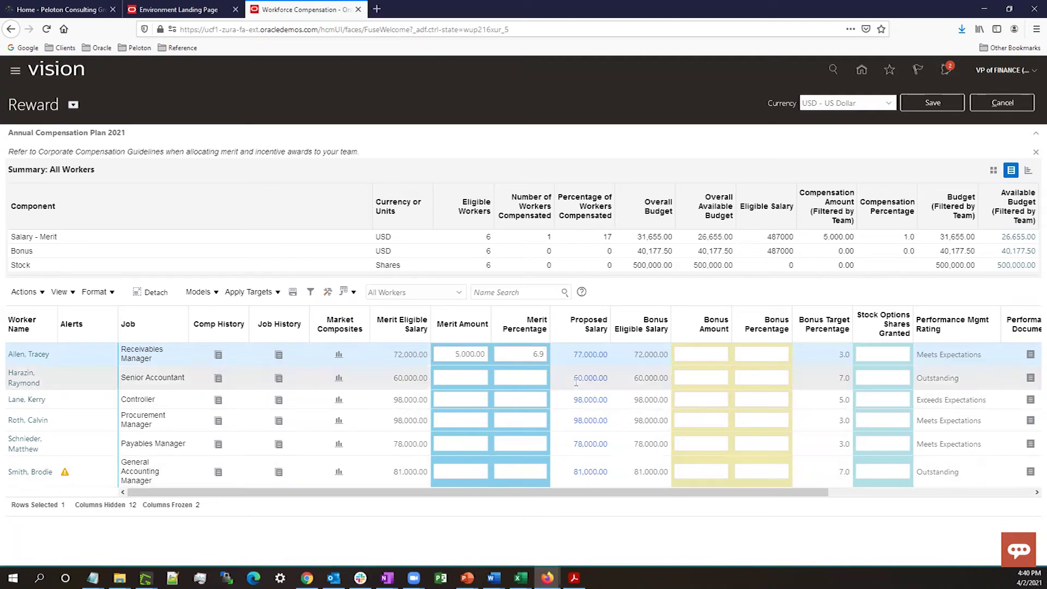
Step: Set the senior accountant's merit percentage to 4, and enter 40 for the controller before correcting it to 4
{"action": "left_click", "coordinate": [539, 378]}
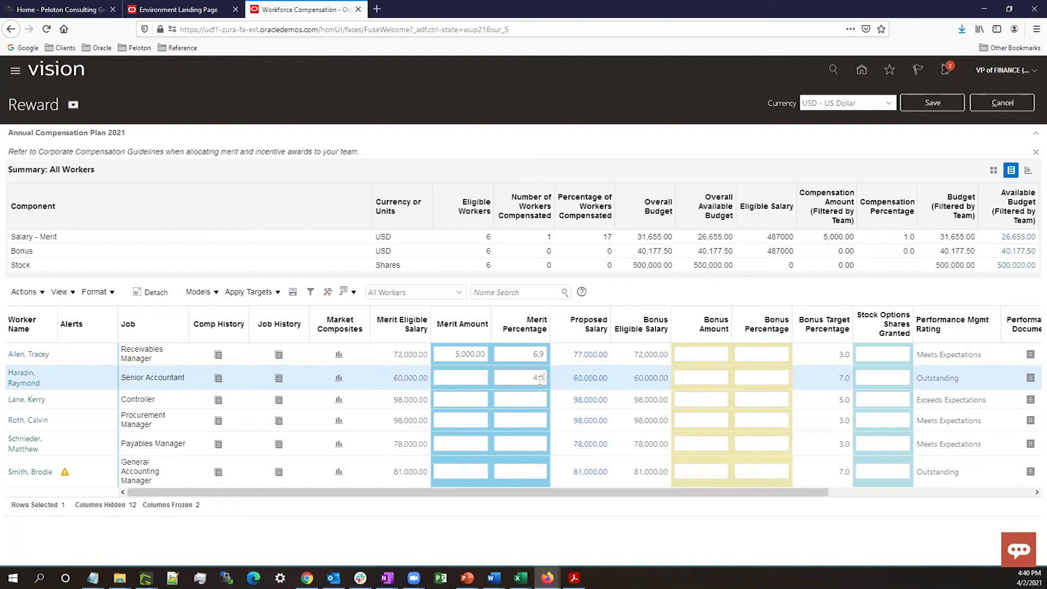
{"action": "type", "text": "4"}
{"action": "left_click", "coordinate": [533, 400]}
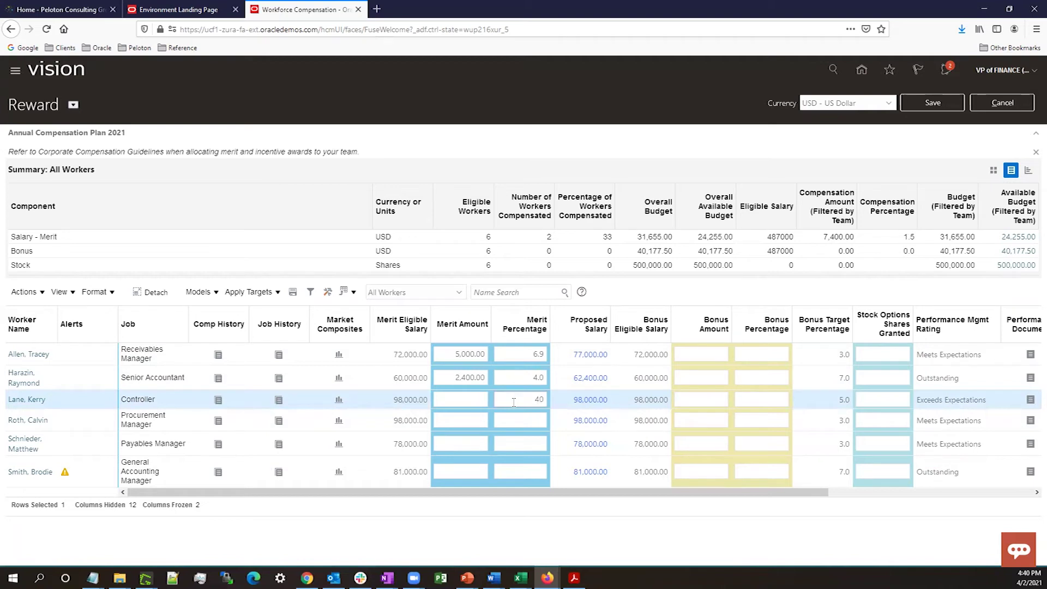
{"action": "key", "text": "Return"}
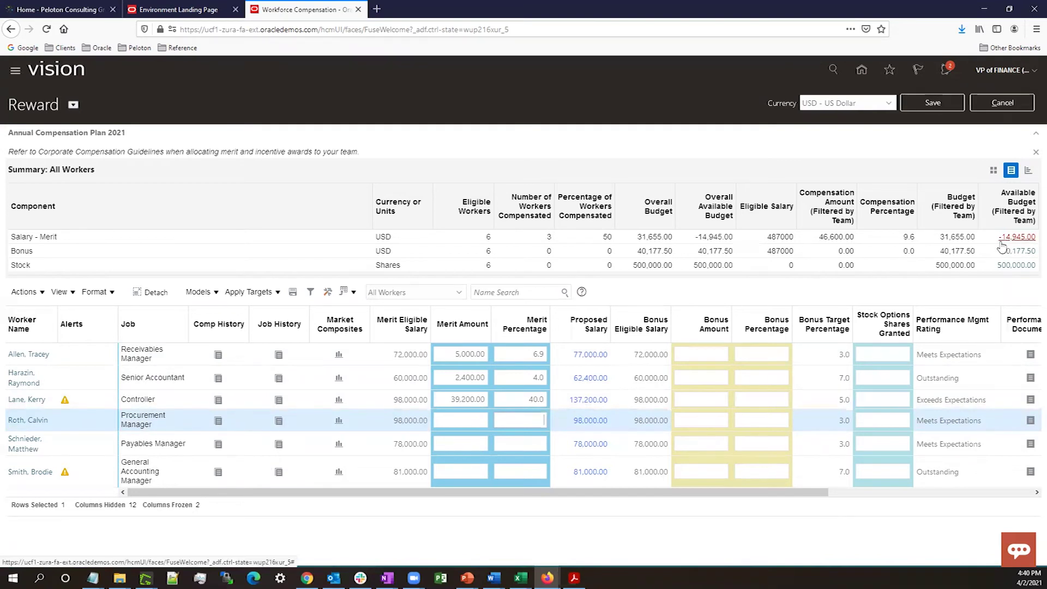
{"action": "left_click_drag", "start_coordinate": [526, 399], "coordinate": [564, 403]}
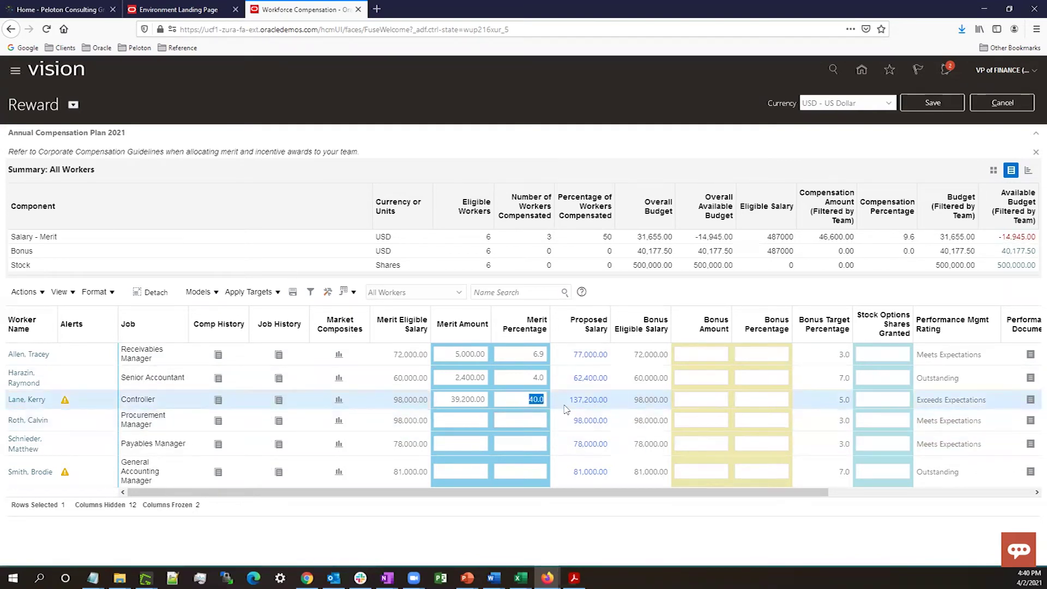
{"action": "type", "text": "4"}
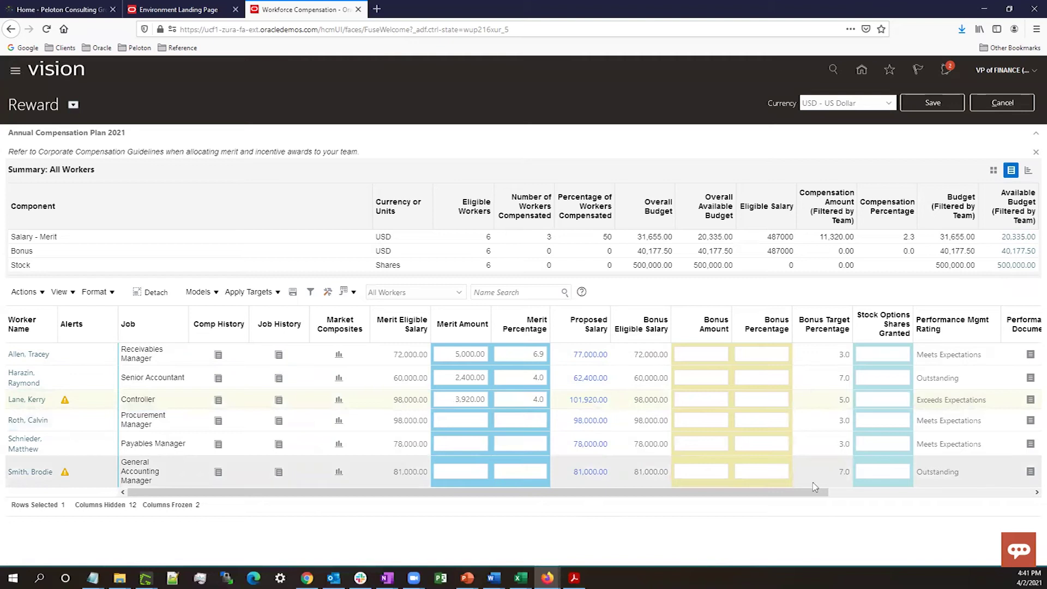
Step: Give the receivables manager a bonus percentage of 3.0 and the senior accountant a bonus amount of 6000
{"action": "left_click", "coordinate": [757, 354]}
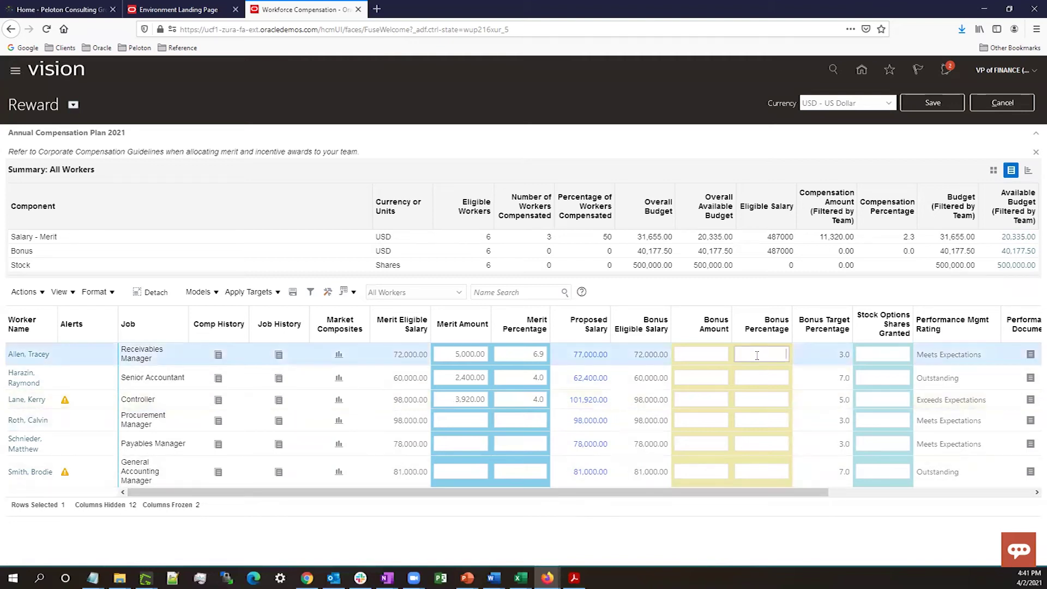
{"action": "type", "text": "3.0"}
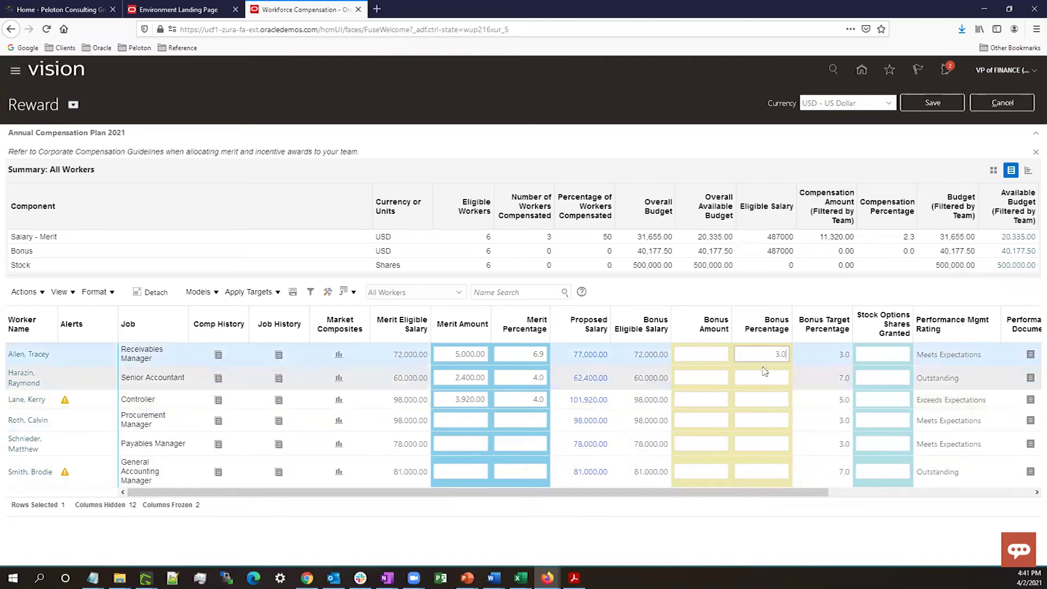
{"action": "left_click", "coordinate": [691, 380]}
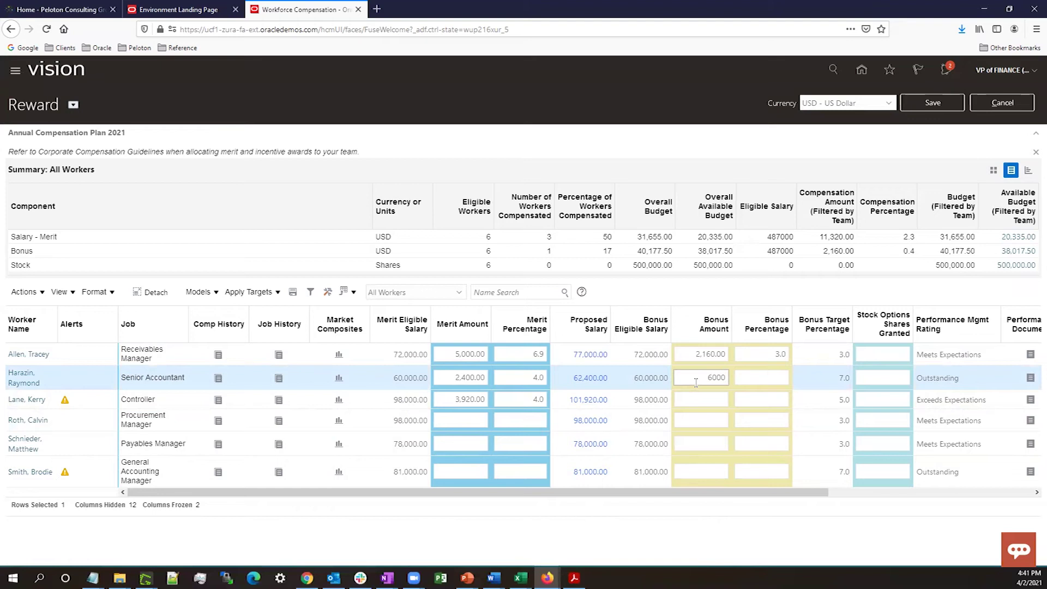
{"action": "left_click", "coordinate": [759, 402]}
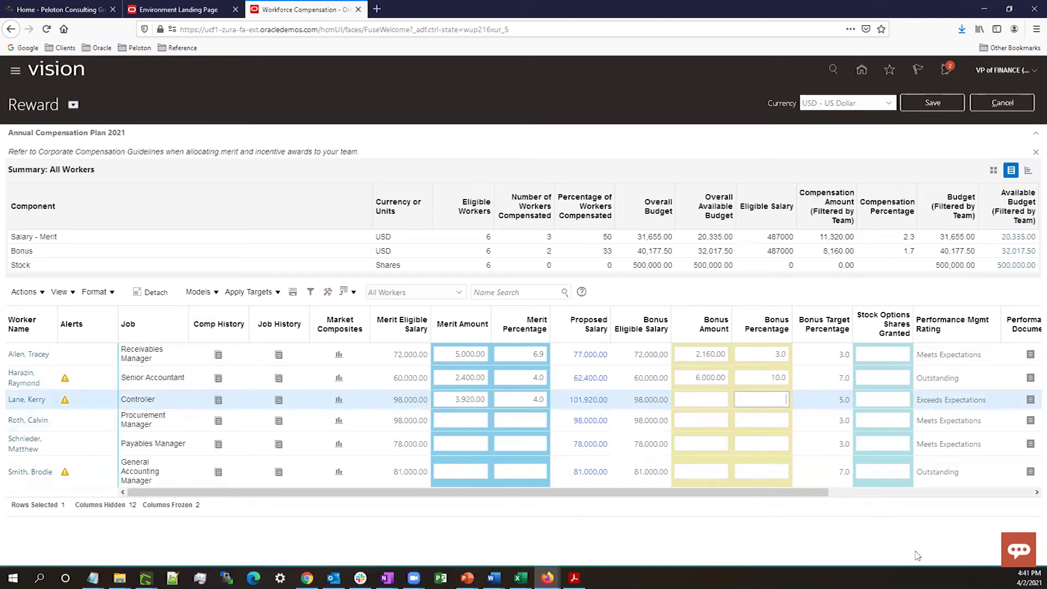
Step: Grant the senior accountant 10000 stock option shares
{"action": "left_click", "coordinate": [875, 377]}
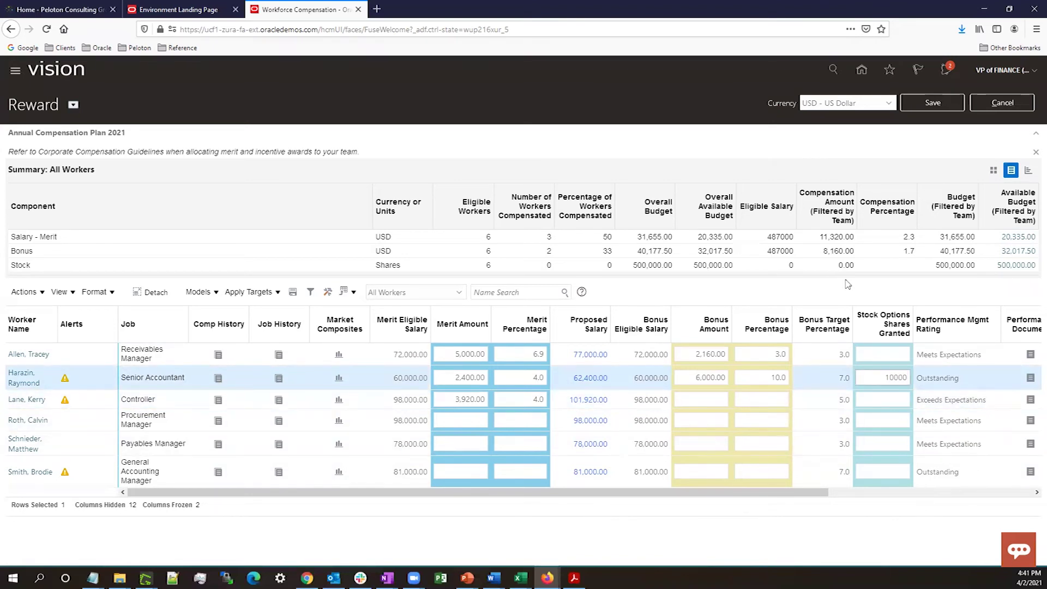
{"action": "type", "text": "0"}
{"action": "left_click", "coordinate": [881, 398]}
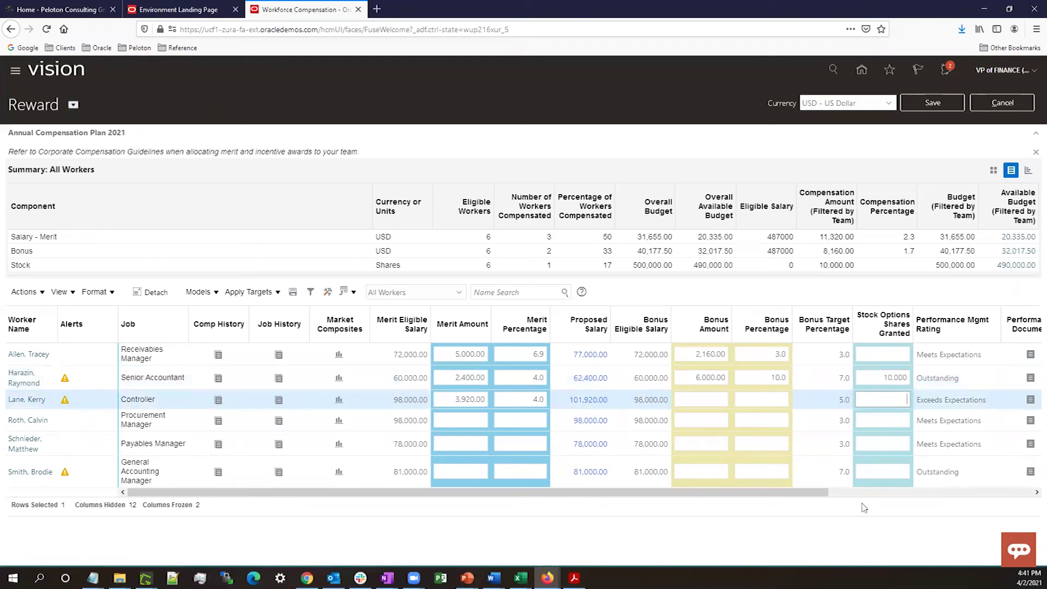
Step: Save the worksheet and return to the plan overview to check the merit, bonus and stock budget usage
{"action": "left_click", "coordinate": [944, 102]}
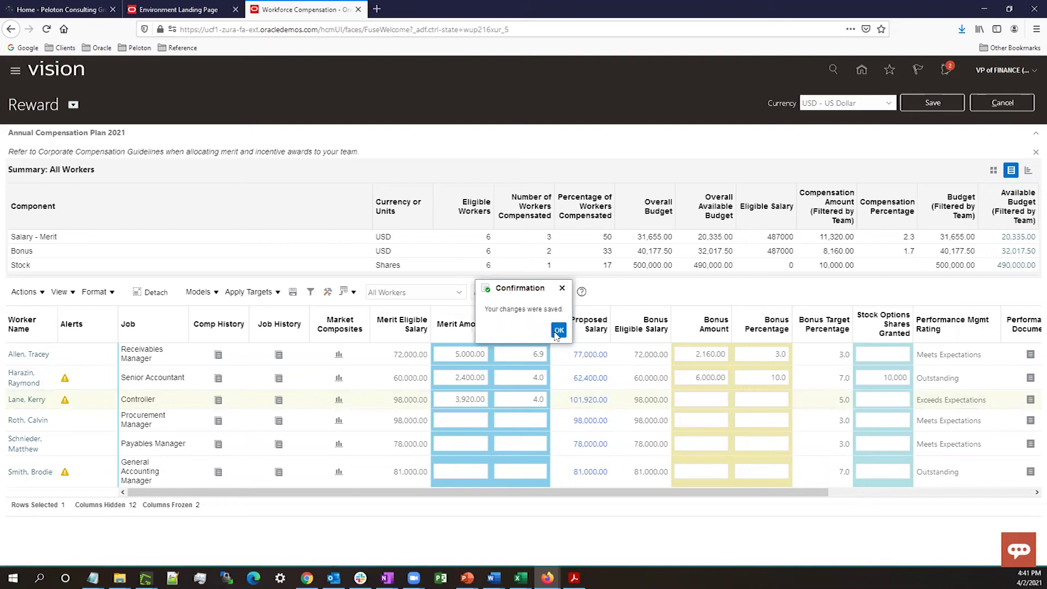
{"action": "left_click", "coordinate": [989, 106]}
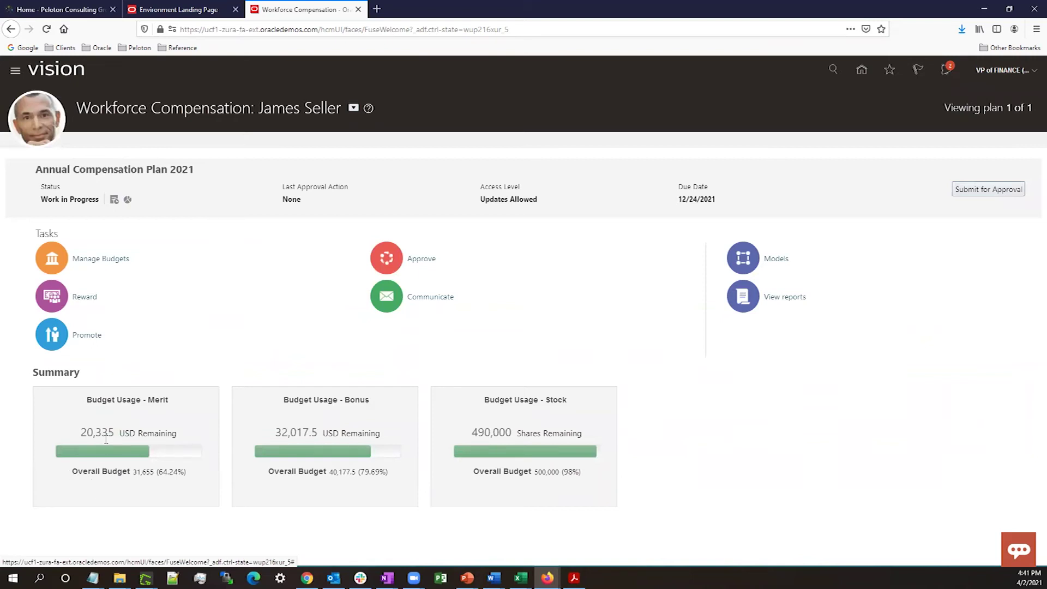
{"action": "mouse_move", "coordinate": [182, 455]}
{"action": "mouse_move", "coordinate": [392, 456]}
{"action": "mouse_move", "coordinate": [569, 458]}
Step: Reopen the Reward worksheet with the tabular budget summary and review the awards for all workers
{"action": "left_click", "coordinate": [87, 297]}
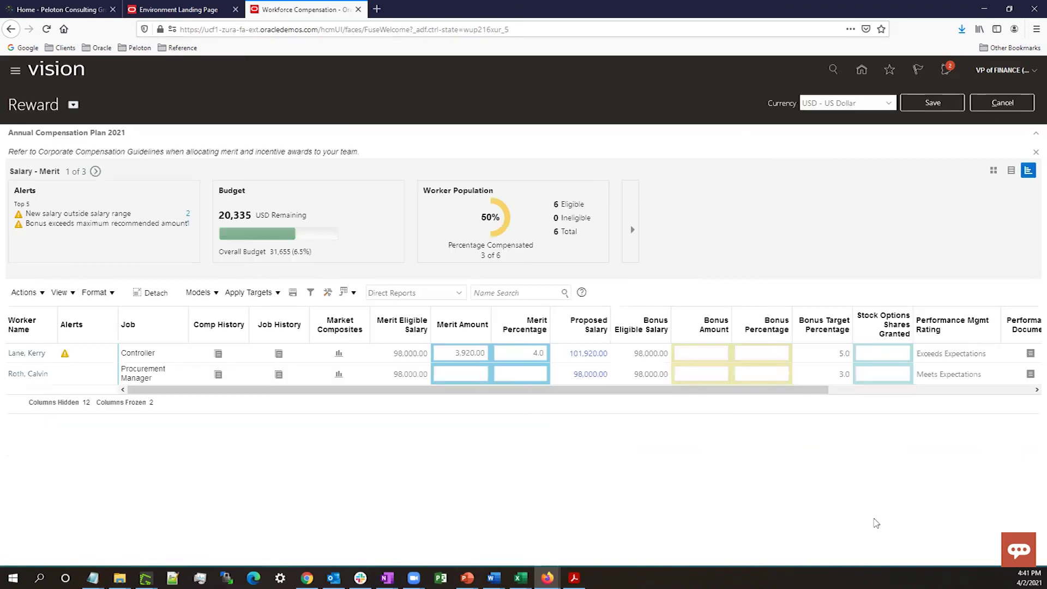
{"action": "left_click", "coordinate": [1011, 171]}
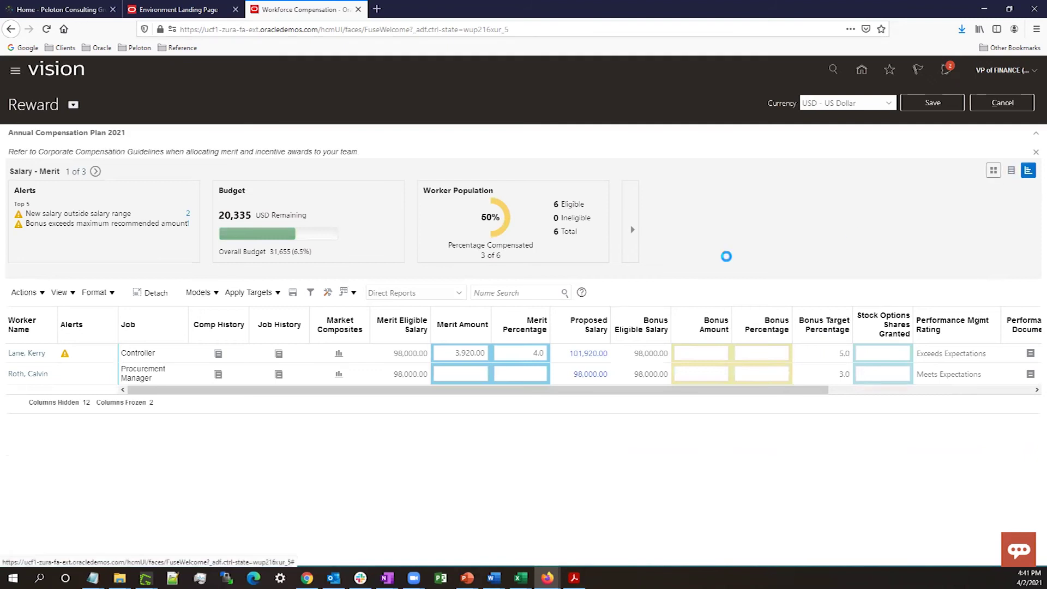
{"action": "left_click", "coordinate": [411, 293]}
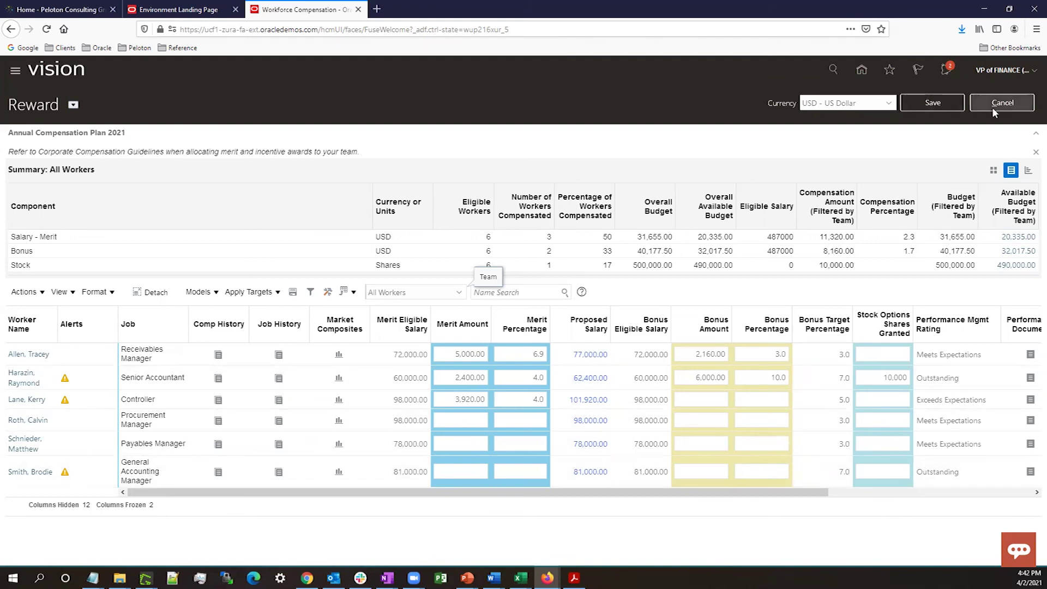
Step: Save the reviewed Reward worksheet and go back to the workforce compensation overview
{"action": "left_click", "coordinate": [950, 109]}
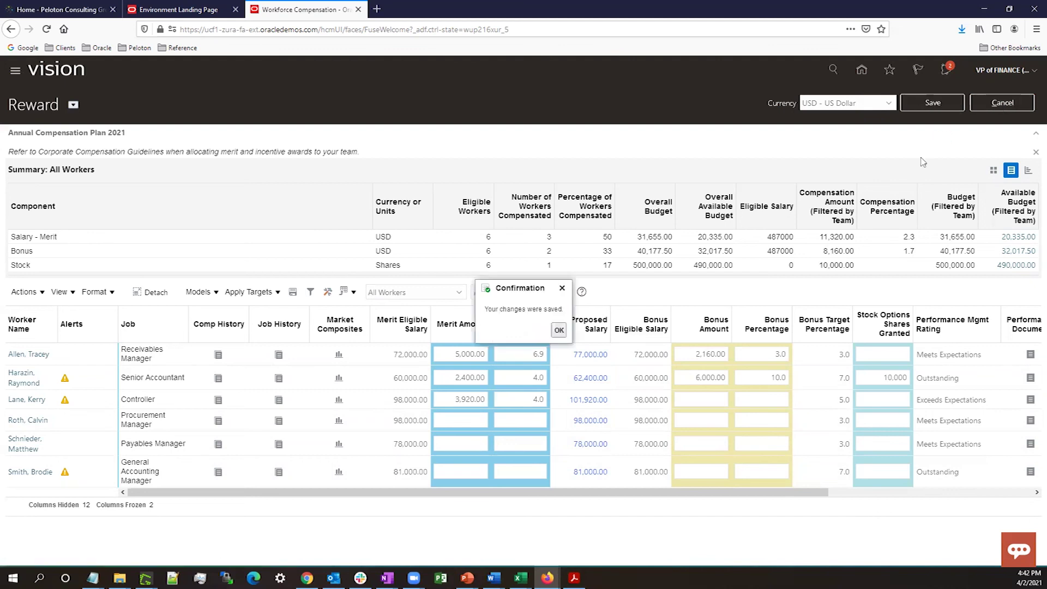
{"action": "left_click", "coordinate": [559, 330]}
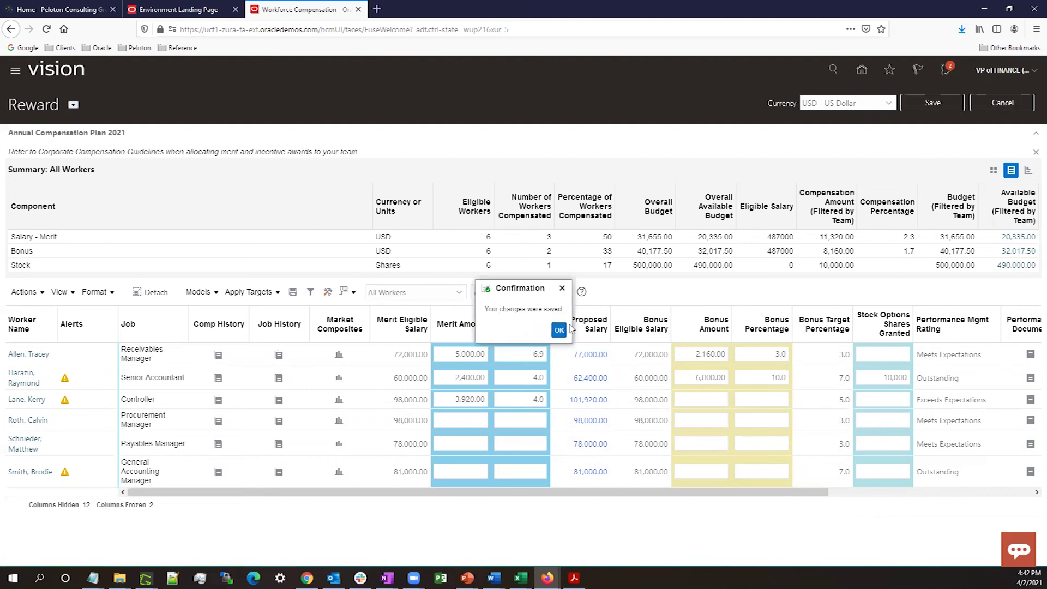
{"action": "left_click", "coordinate": [988, 108]}
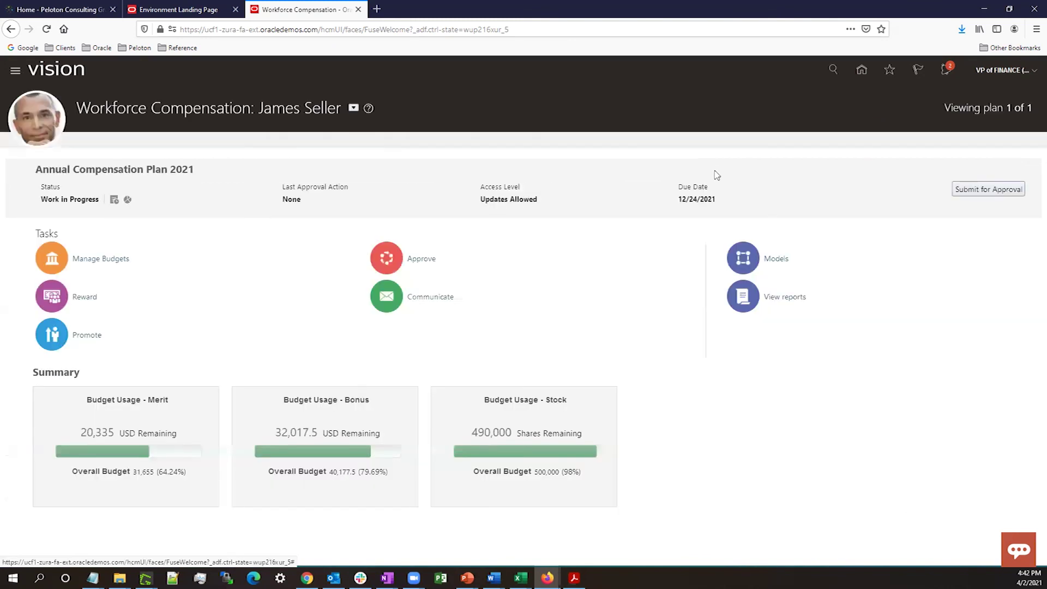
Step: Submit the annual compensation plan worksheet for approval without comments and acknowledge the confirmation
{"action": "left_click", "coordinate": [985, 192]}
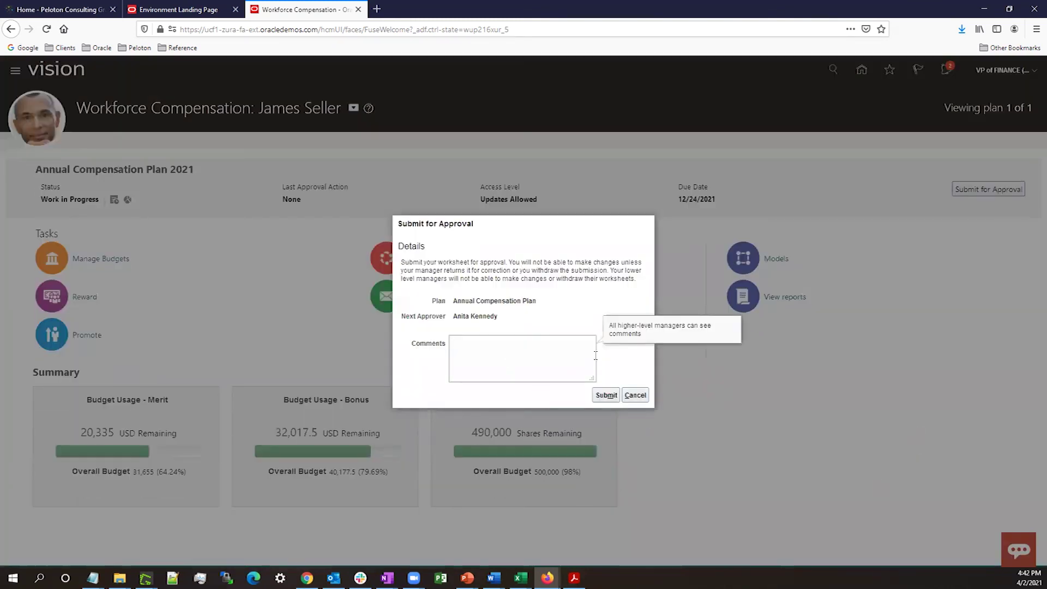
{"action": "left_click", "coordinate": [606, 395]}
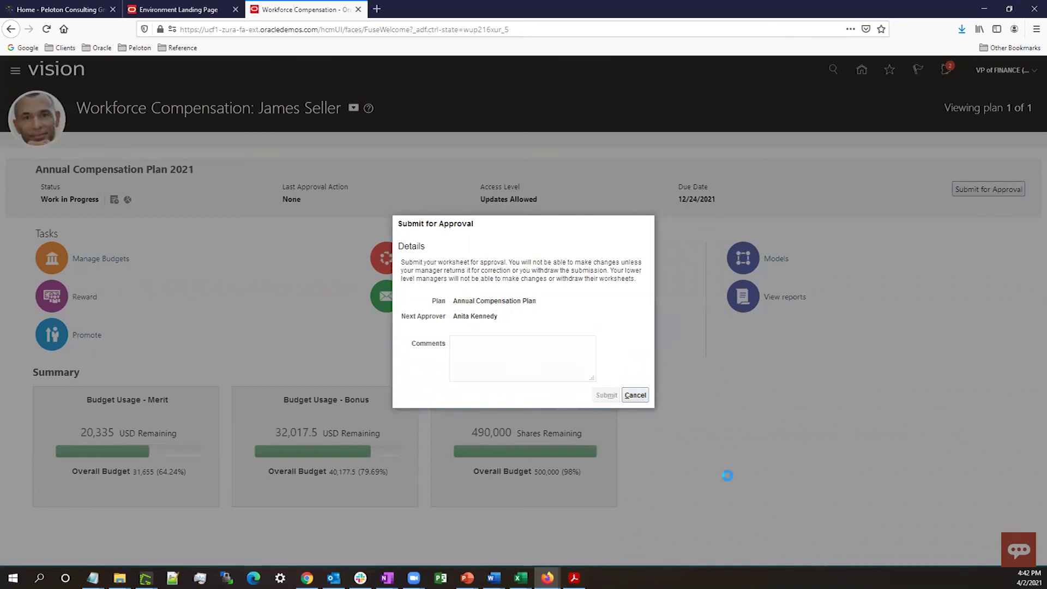
{"action": "left_click", "coordinate": [590, 327]}
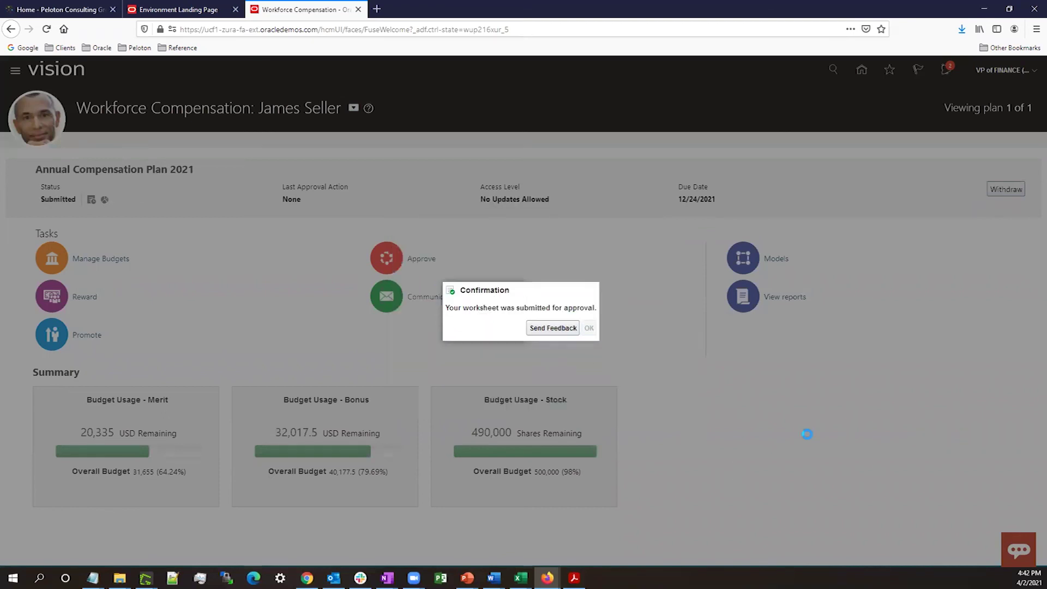